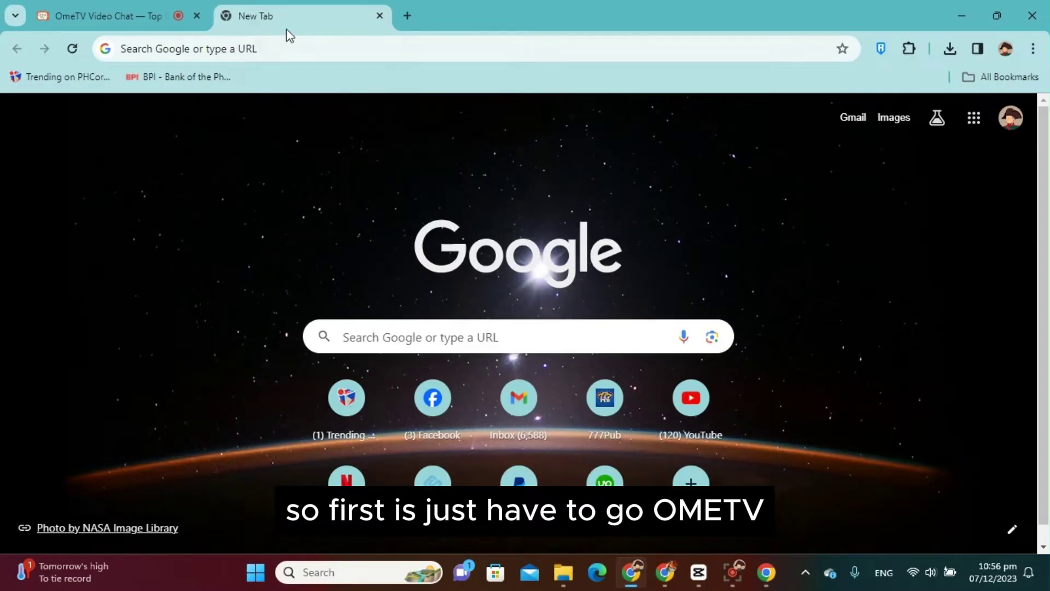
- Check the webcam feed on the OmeTV chat page, then switch to the blank new tab
{"action": "left_click", "coordinate": [116, 20]}
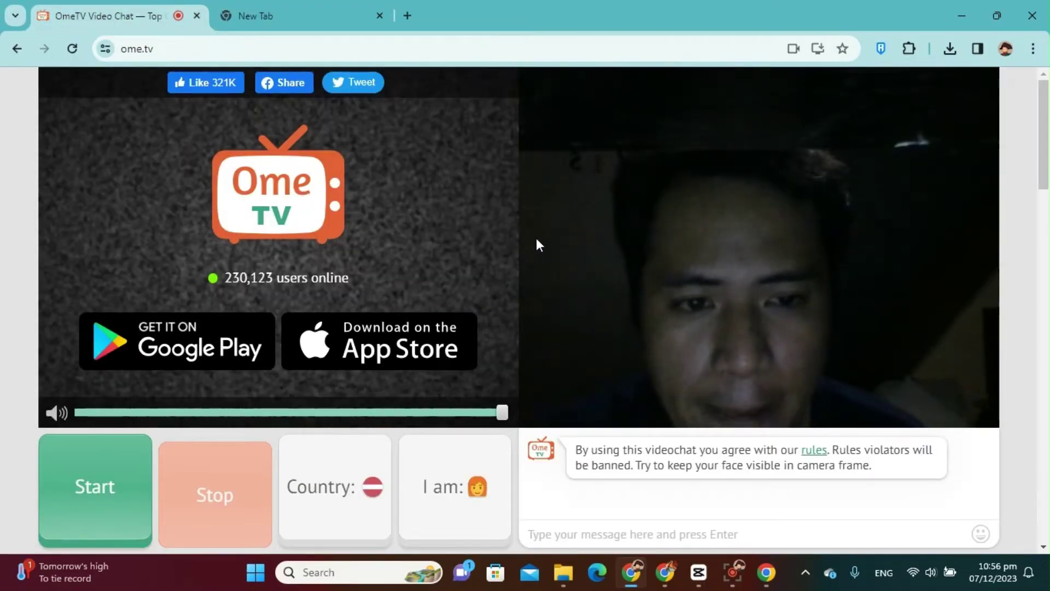
{"action": "mouse_move", "coordinate": [542, 240]}
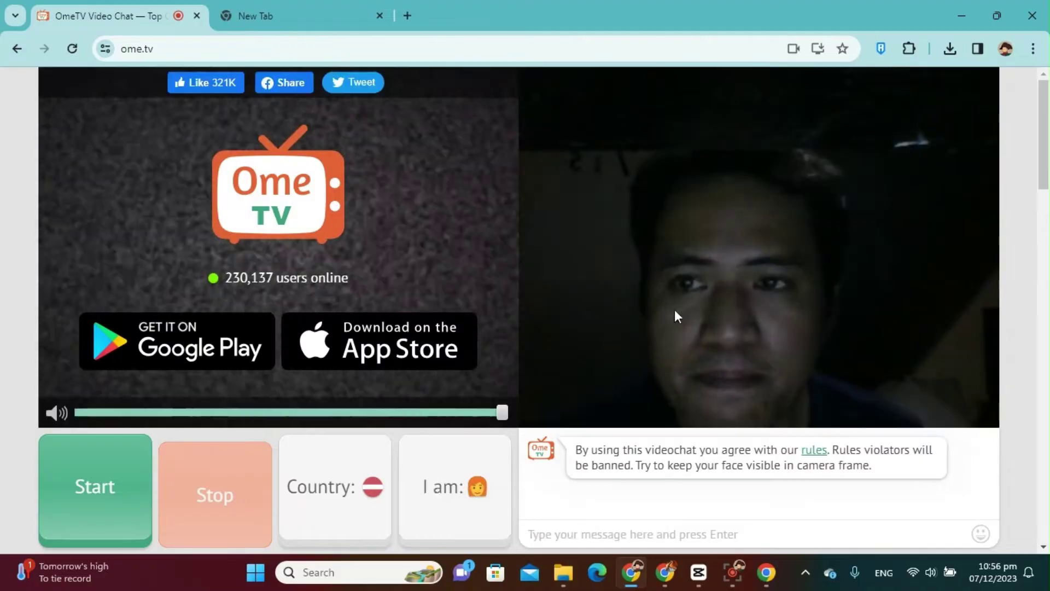
{"action": "mouse_move", "coordinate": [202, 89]}
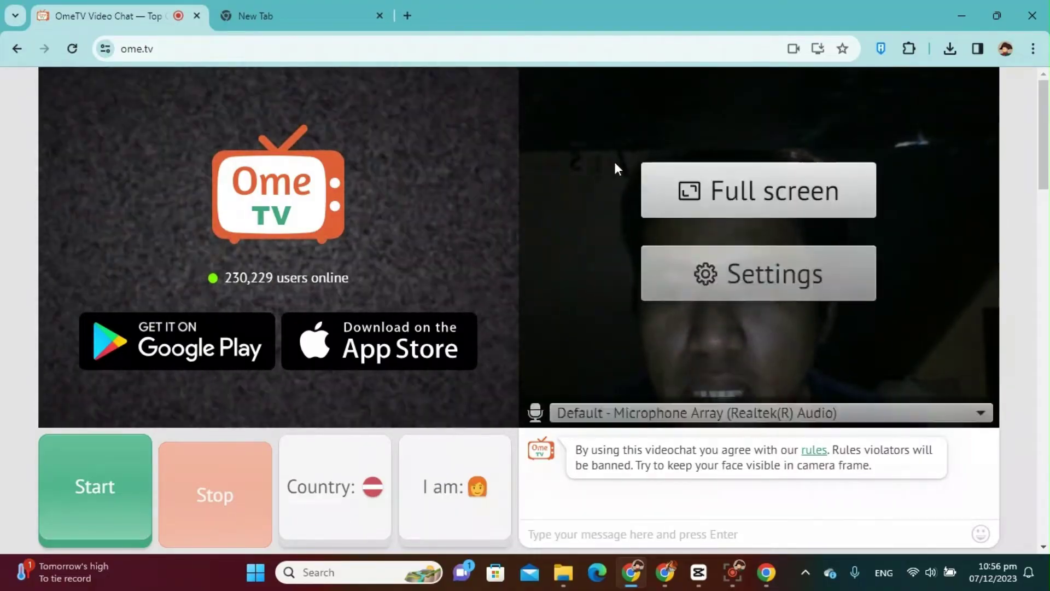
{"action": "left_click", "coordinate": [319, 12]}
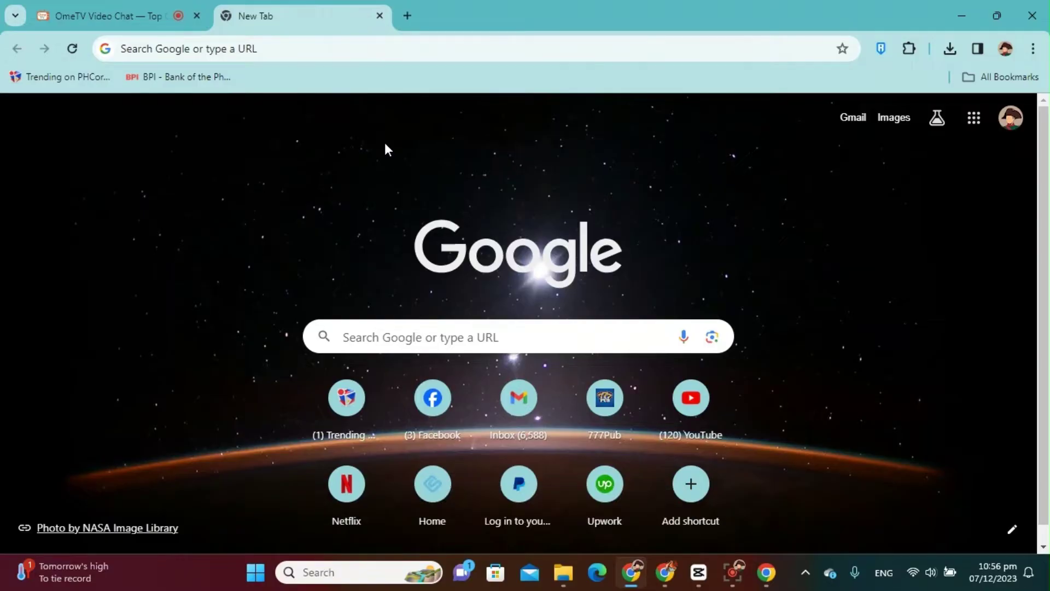
- Run a Google search for 'obs download'
{"action": "left_click", "coordinate": [447, 57]}
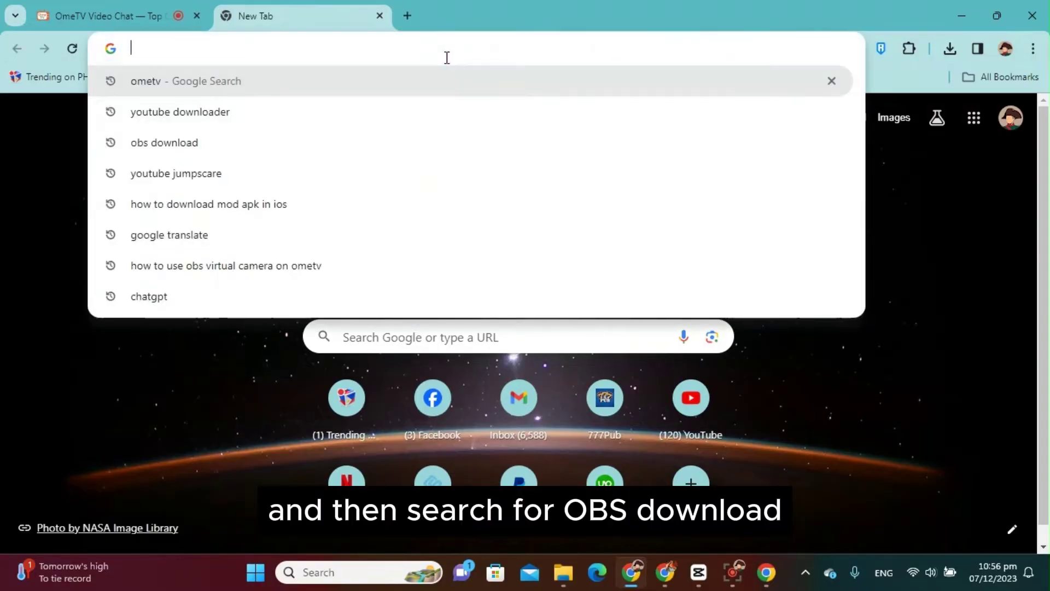
{"action": "type", "text": "obs do"}
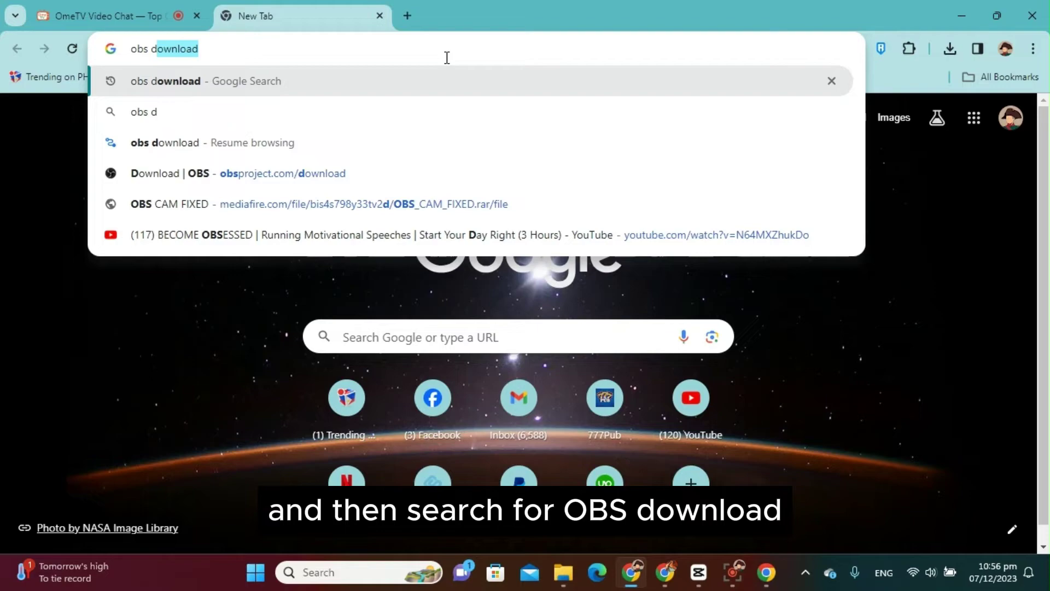
{"action": "type", "text": "wnload"}
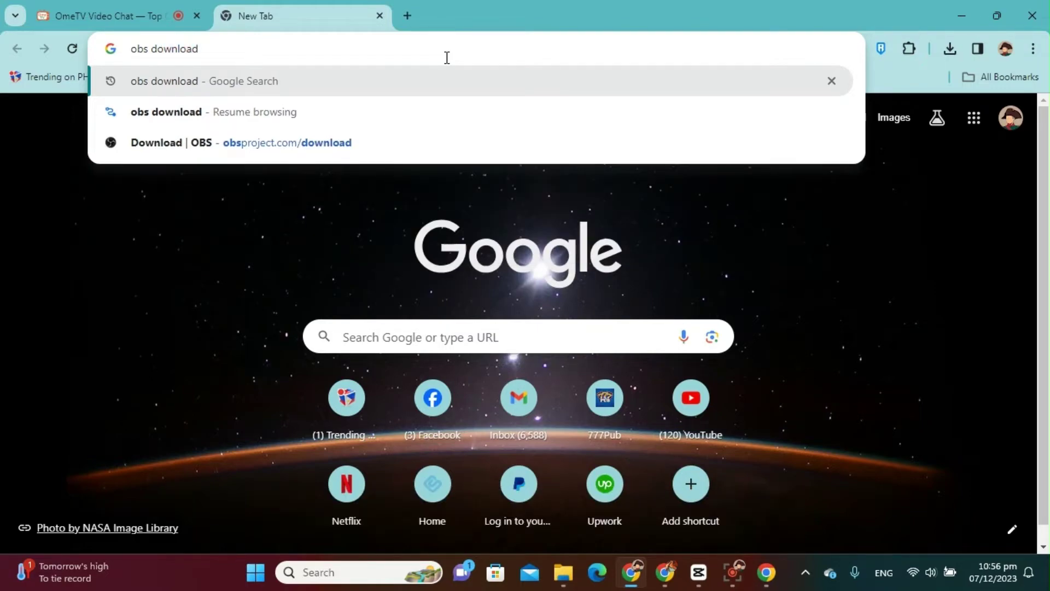
{"action": "key", "text": "Return"}
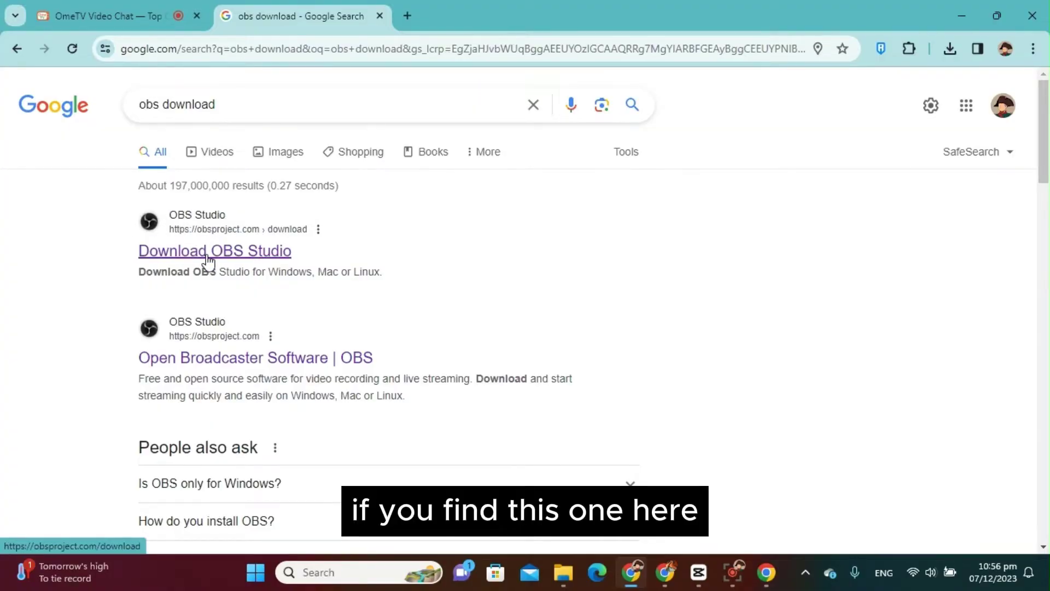
- Open the obsproject.com Download OBS Studio page, glance at OmeTV, and return to it
{"action": "left_click", "coordinate": [203, 252]}
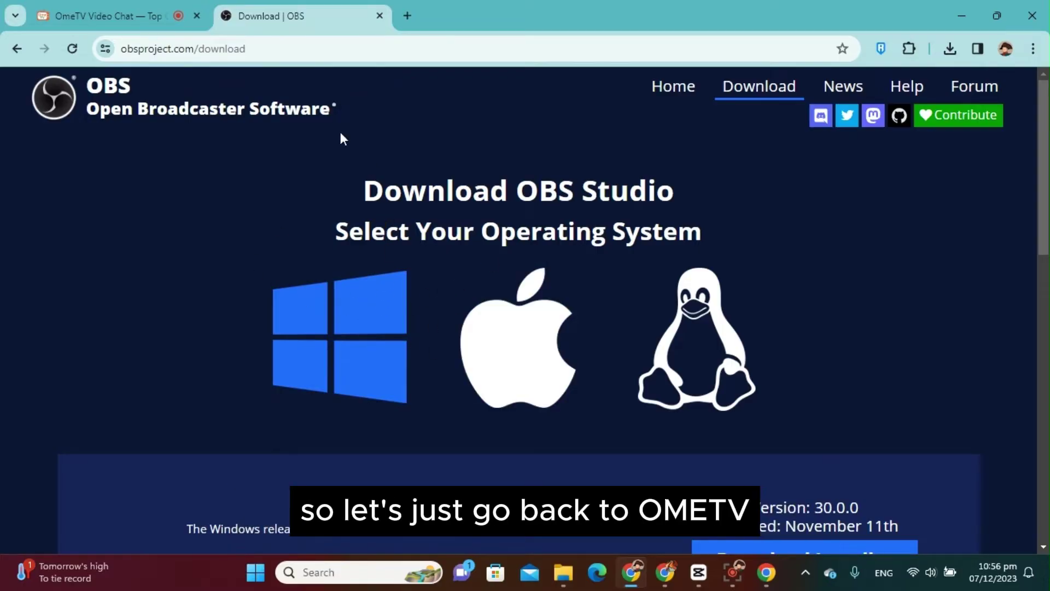
{"action": "left_click", "coordinate": [125, 12]}
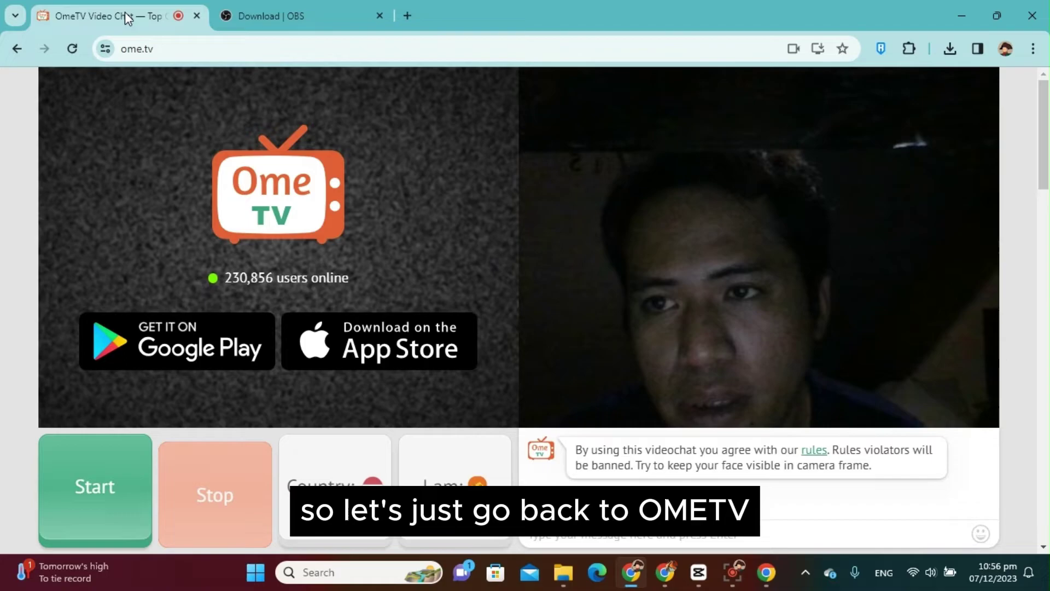
{"action": "left_click", "coordinate": [328, 14]}
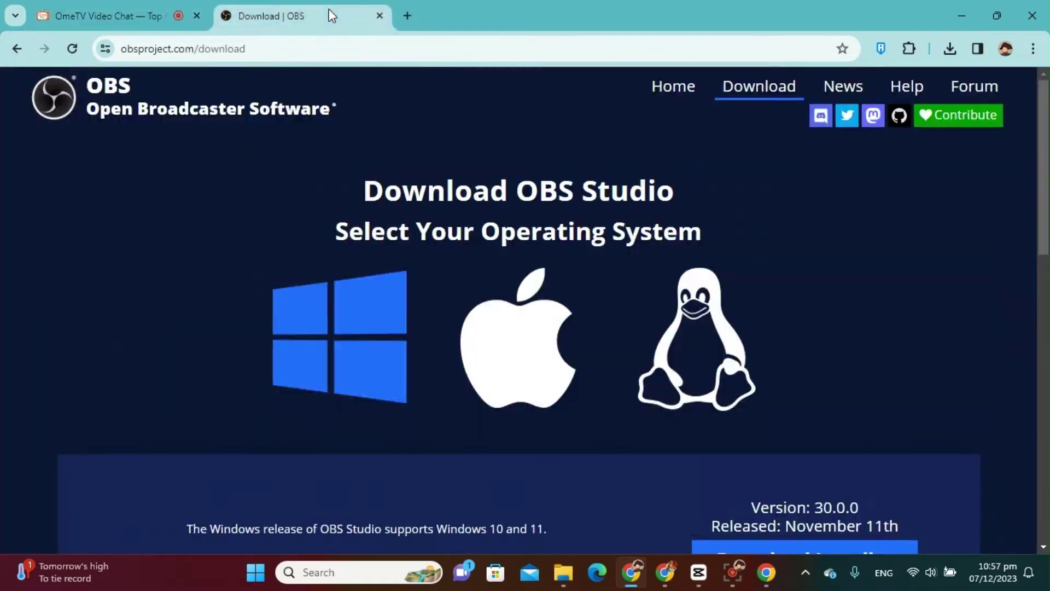
- Close the OBS download tab and launch Device Manager through Windows Search
{"action": "left_click", "coordinate": [379, 15]}
{"action": "mouse_move", "coordinate": [552, 273]}
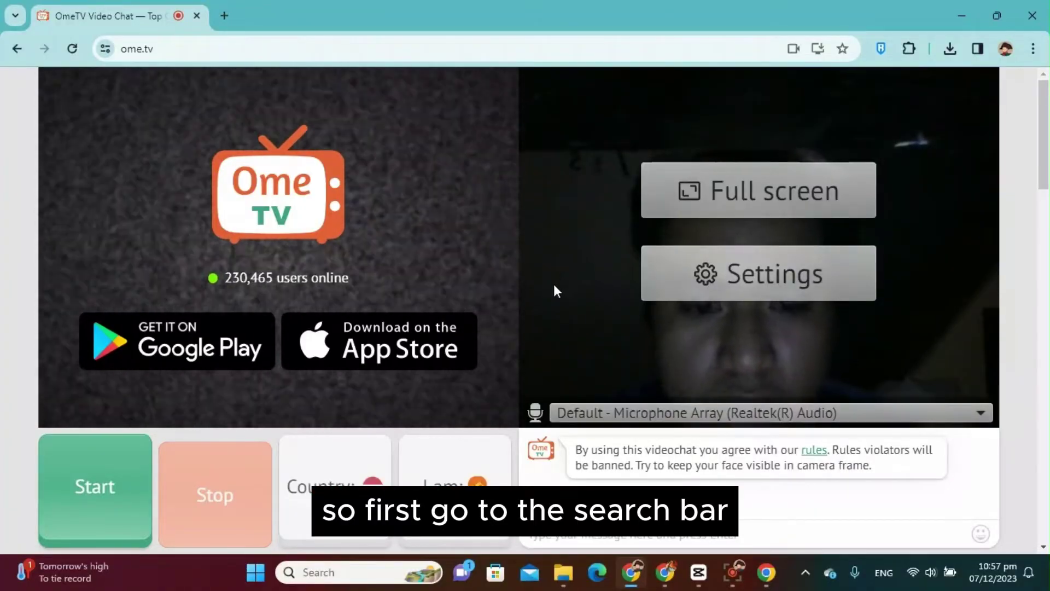
{"action": "left_click", "coordinate": [340, 572]}
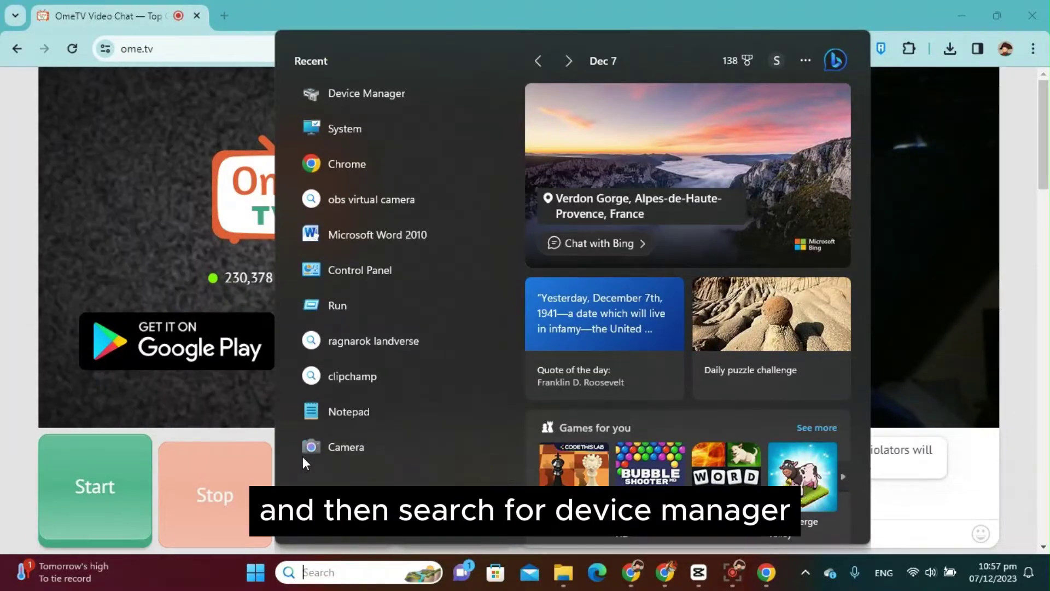
{"action": "type", "text": "device manage"}
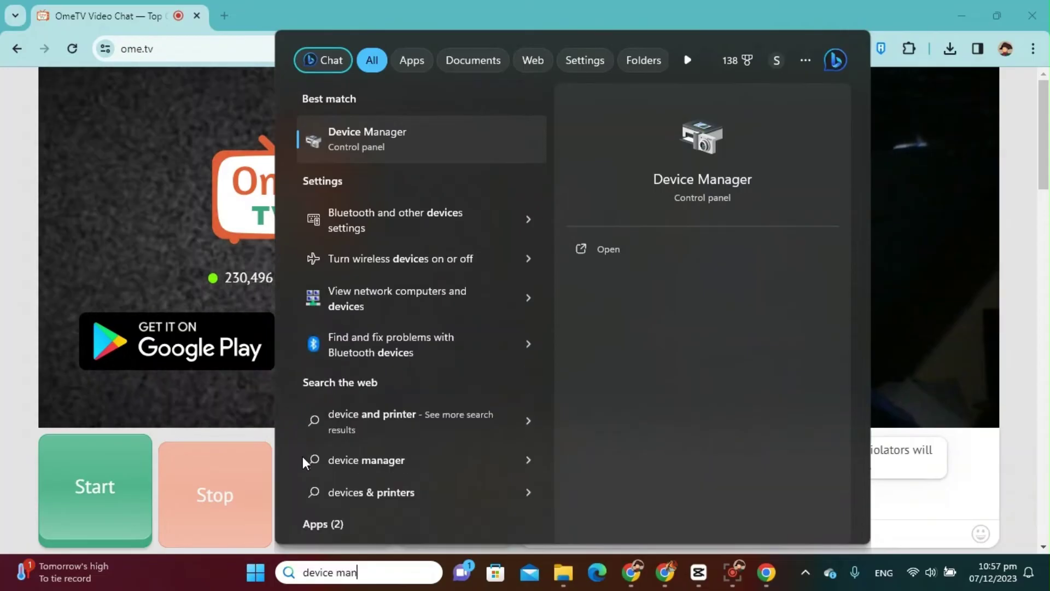
{"action": "type", "text": "r"}
{"action": "key", "text": "Return"}
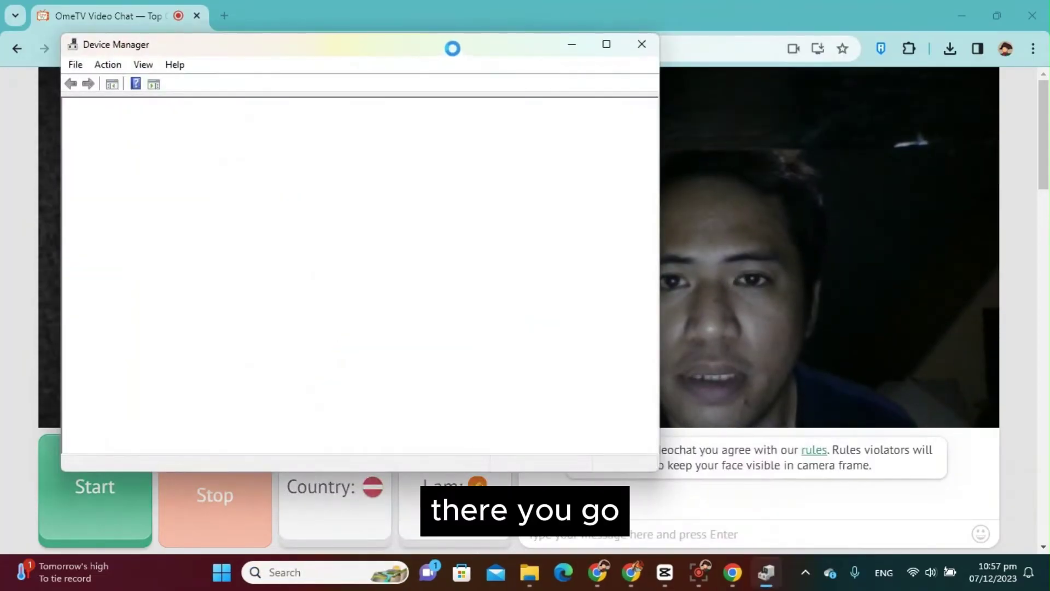
- Disable the HP TrueVision HD Camera under Cameras, then close Device Manager
{"action": "left_click_drag", "start_coordinate": [335, 45], "coordinate": [553, 44]}
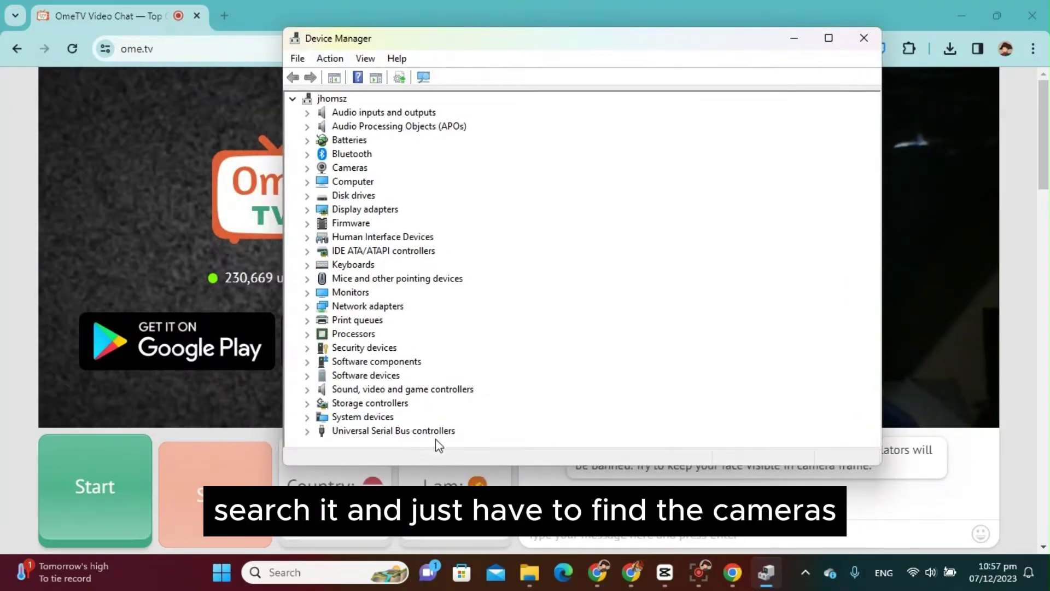
{"action": "left_click", "coordinate": [349, 169]}
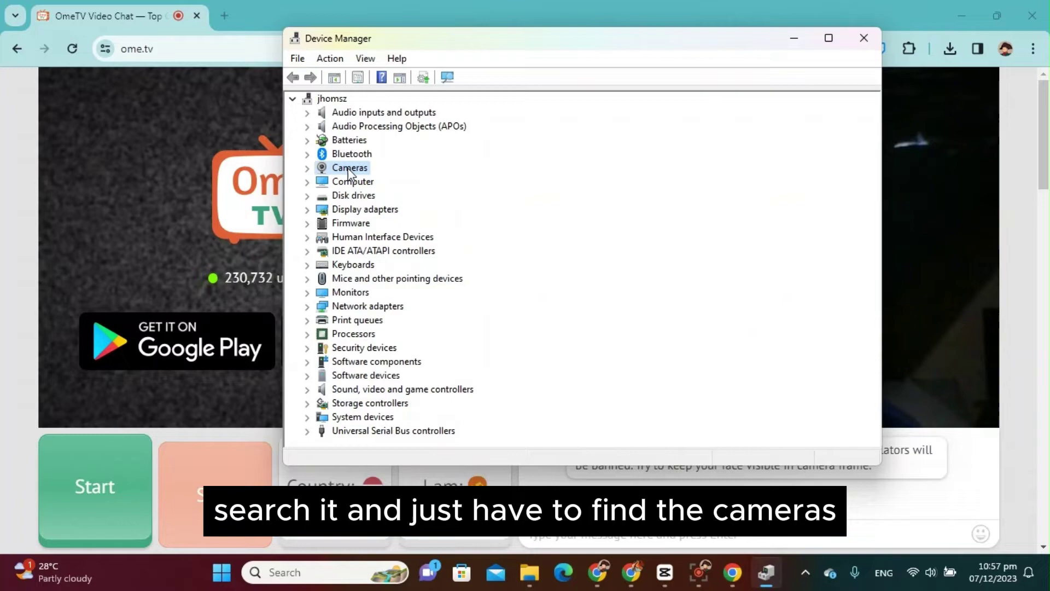
{"action": "left_click", "coordinate": [306, 168]}
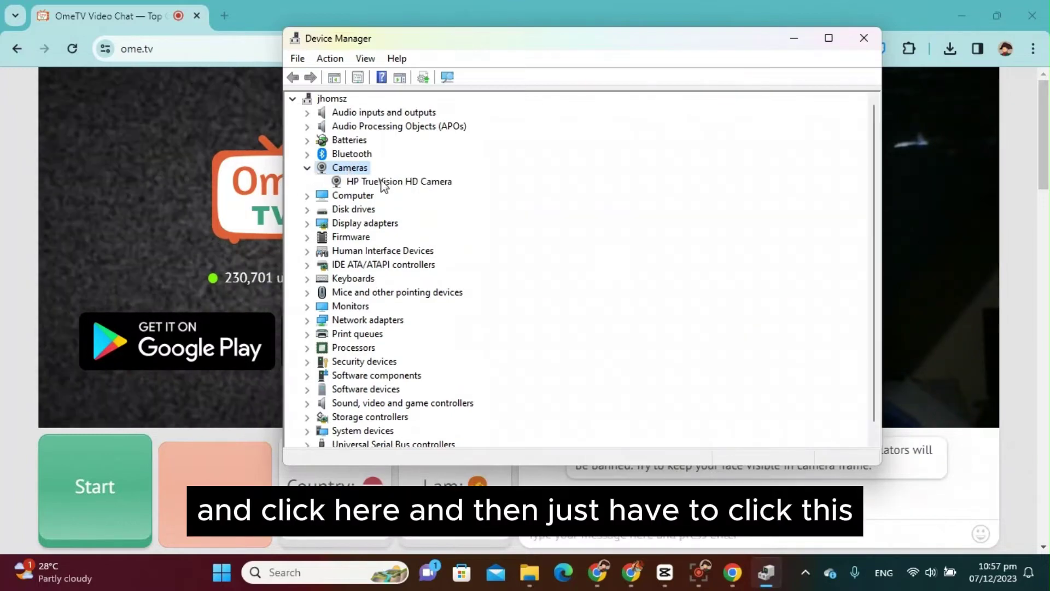
{"action": "left_click", "coordinate": [387, 186]}
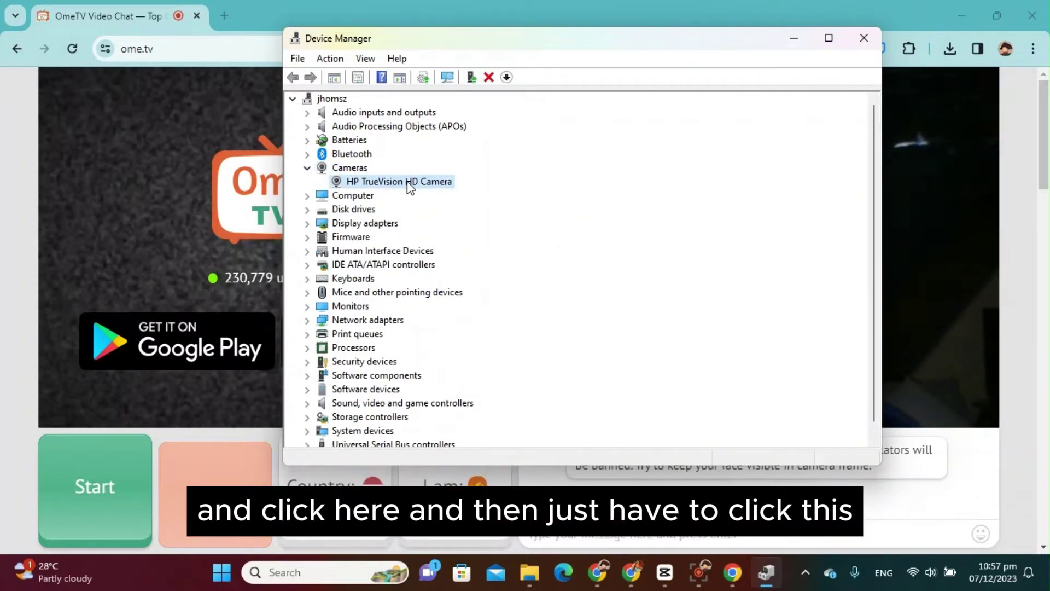
{"action": "left_click", "coordinate": [506, 77]}
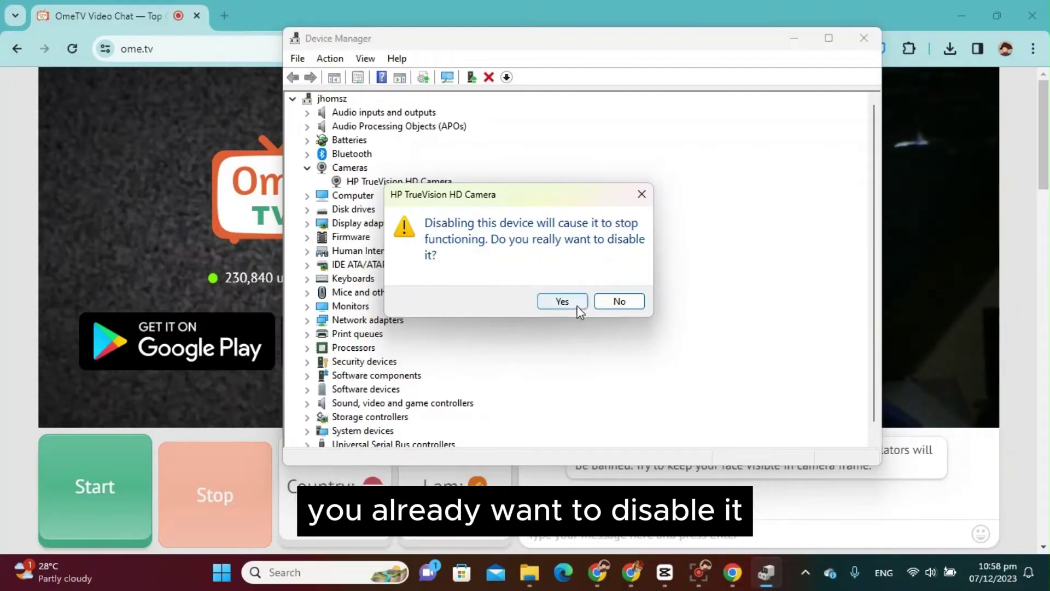
{"action": "left_click", "coordinate": [562, 301]}
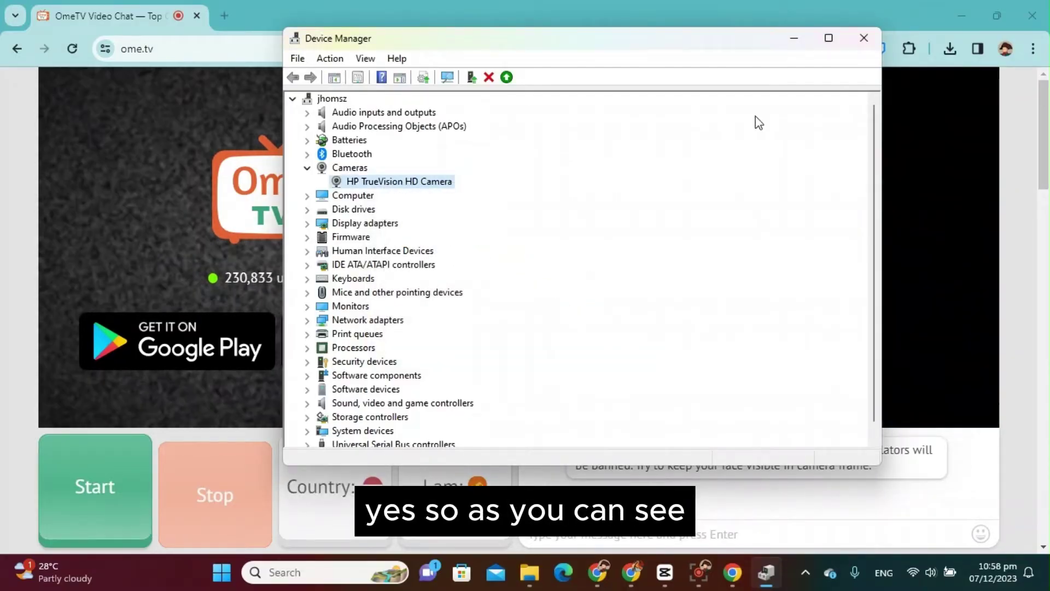
{"action": "left_click", "coordinate": [864, 39]}
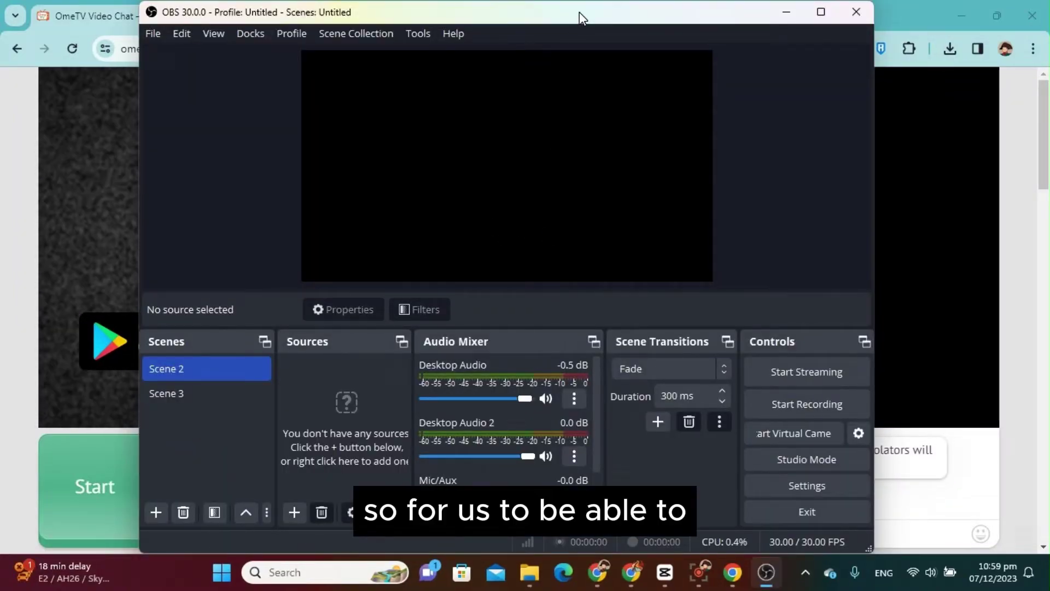
- Add a new Display Capture source to Scene 2 from the Sources list
{"action": "left_click_drag", "start_coordinate": [579, 12], "coordinate": [600, 16]}
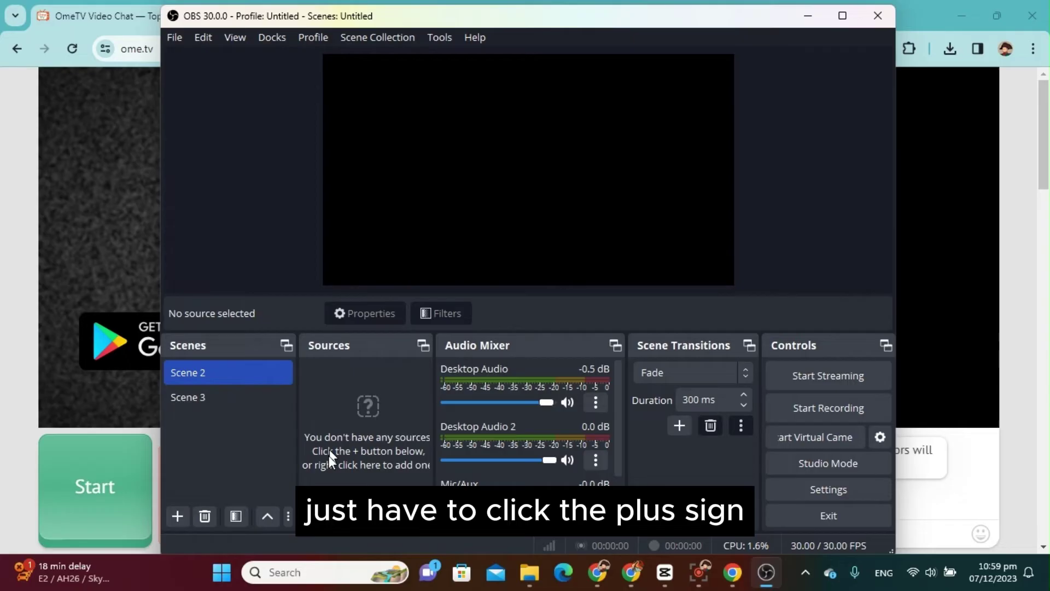
{"action": "left_click", "coordinate": [314, 516]}
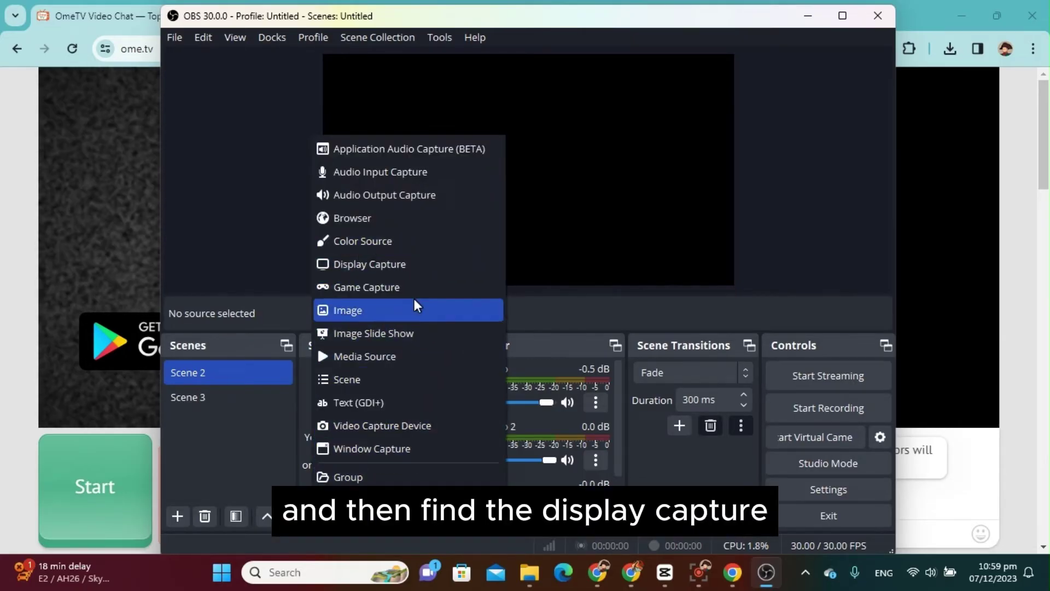
{"action": "left_click", "coordinate": [356, 262]}
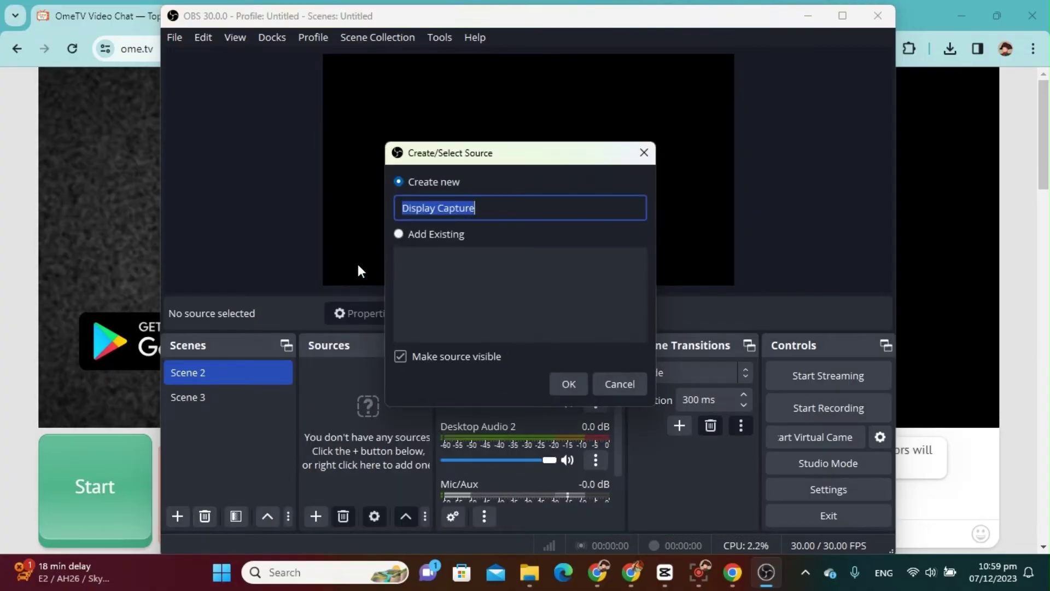
- Accept the Display Capture source name and its 1366x768 primary monitor properties
{"action": "left_click", "coordinate": [570, 386]}
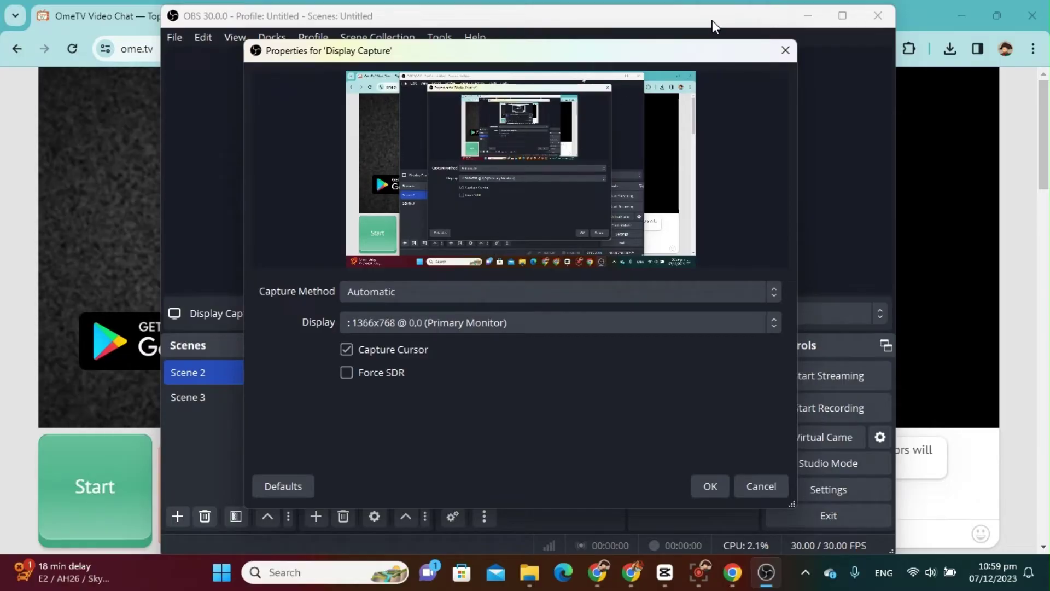
{"action": "left_click_drag", "start_coordinate": [712, 21], "coordinate": [690, 42]}
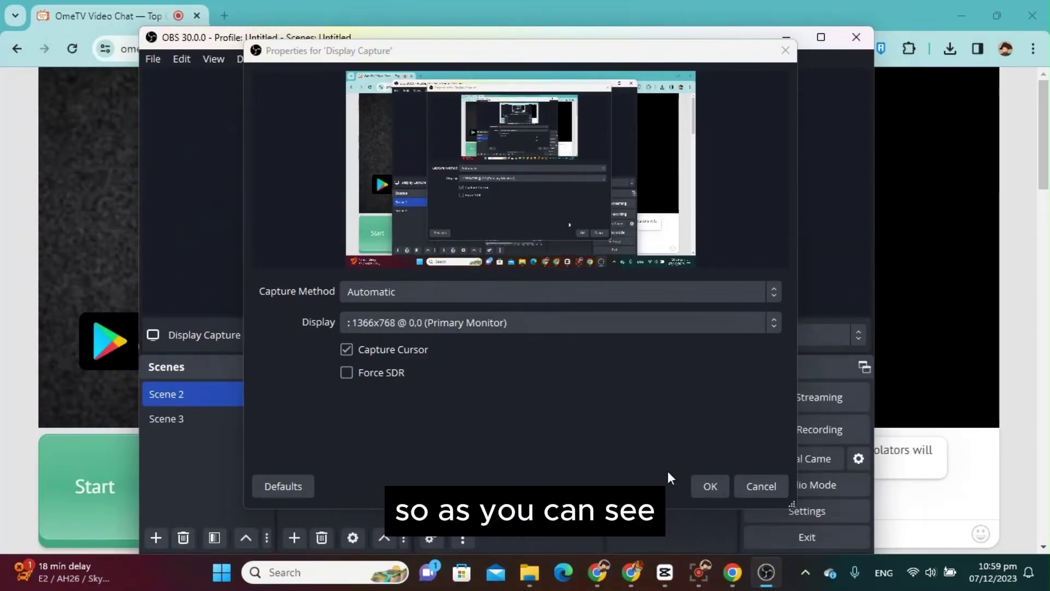
{"action": "left_click", "coordinate": [712, 487]}
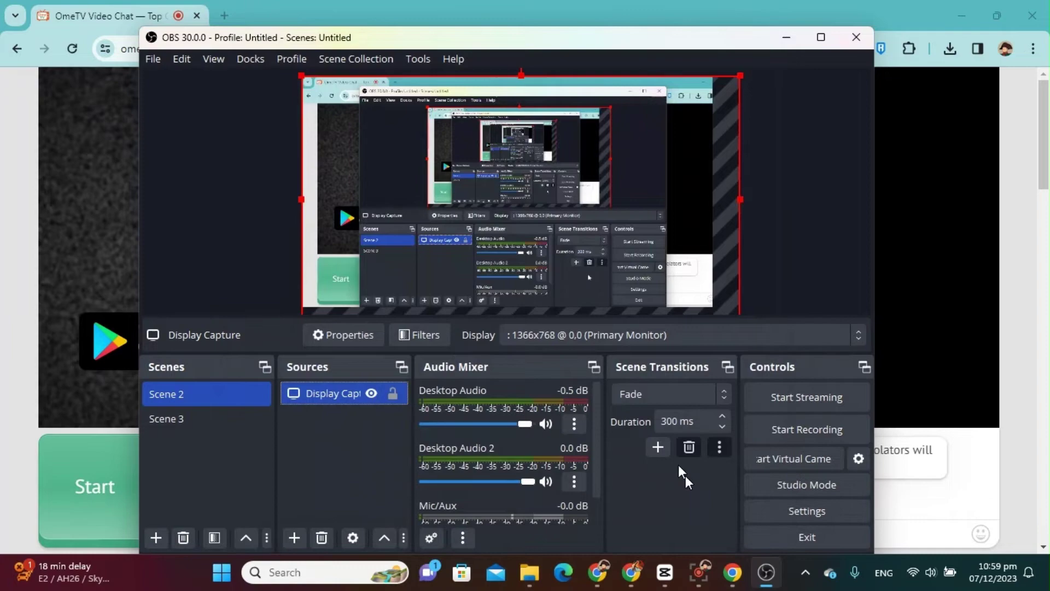
{"action": "left_click_drag", "start_coordinate": [612, 46], "coordinate": [502, 34]}
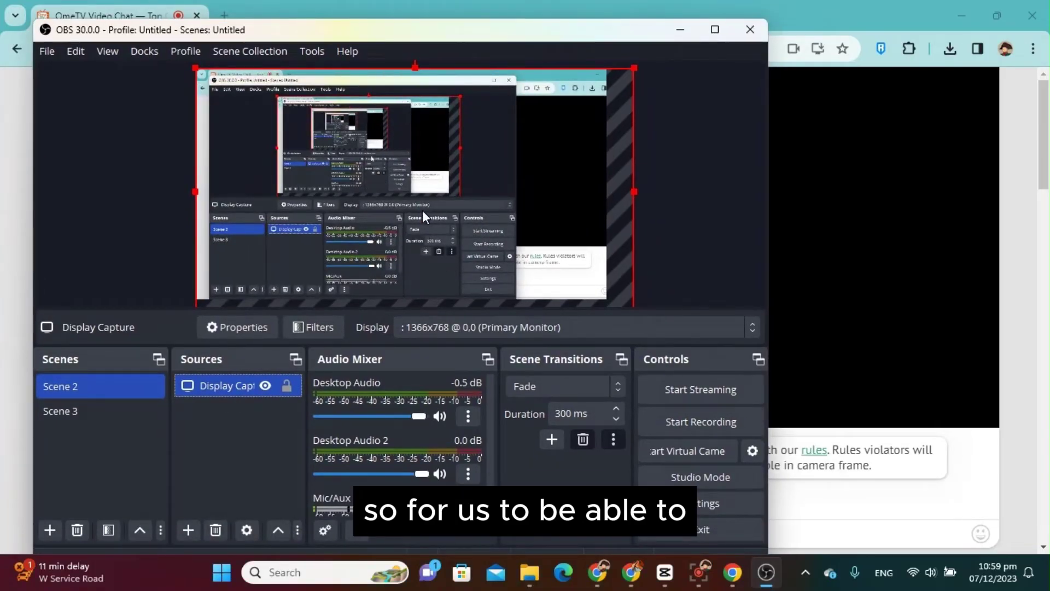
{"action": "mouse_move", "coordinate": [875, 176]}
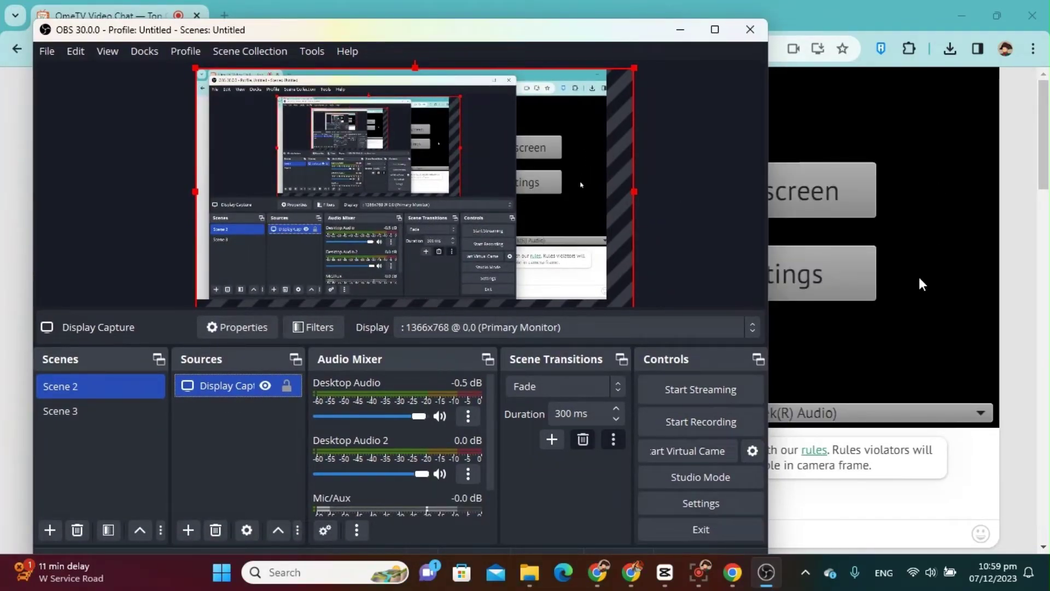
- Turn on the OBS virtual camera, then minimize OBS to reveal the OmeTV page
{"action": "left_click", "coordinate": [1018, 421]}
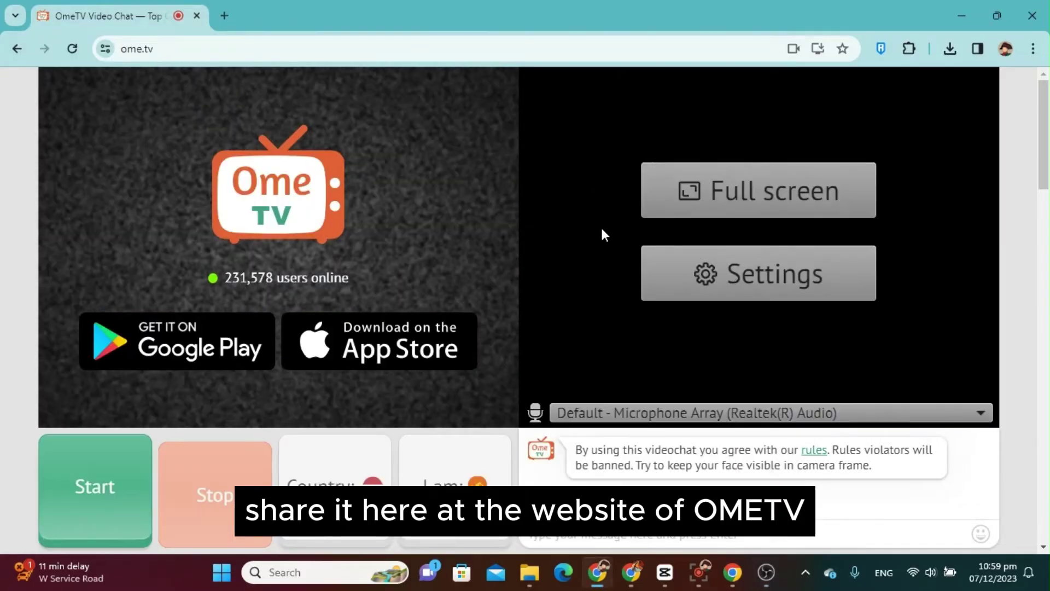
{"action": "key", "text": "alt+Tab"}
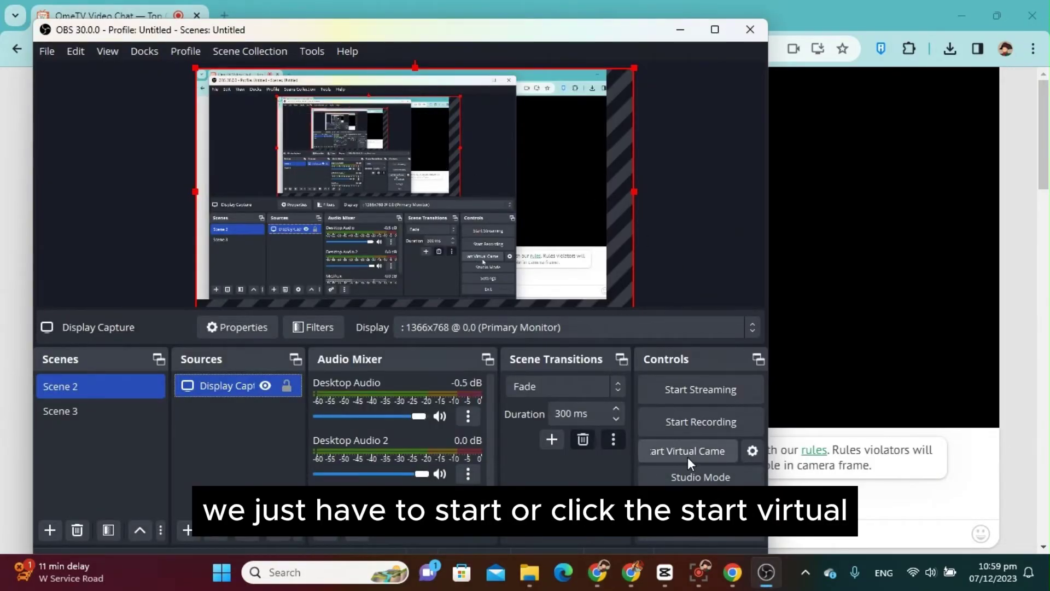
{"action": "double_click", "coordinate": [610, 30]}
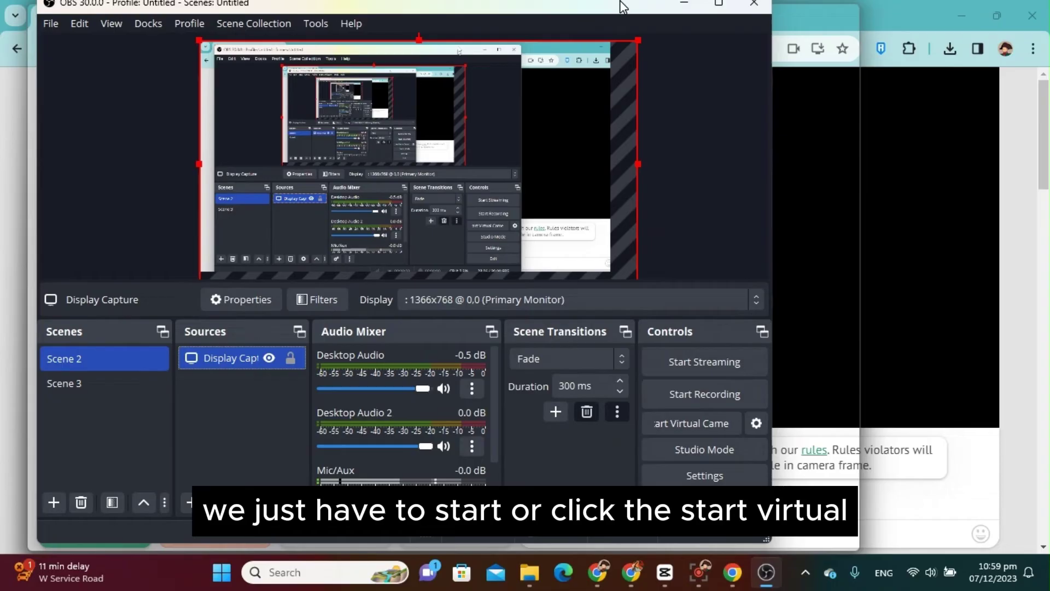
{"action": "left_click", "coordinate": [1002, 9]}
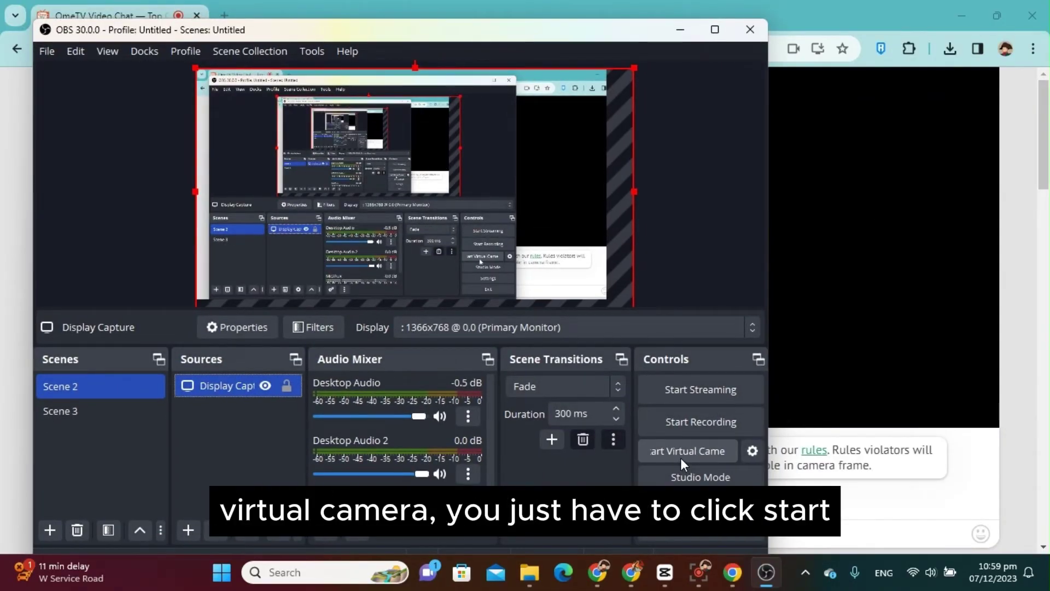
{"action": "left_click", "coordinate": [680, 457]}
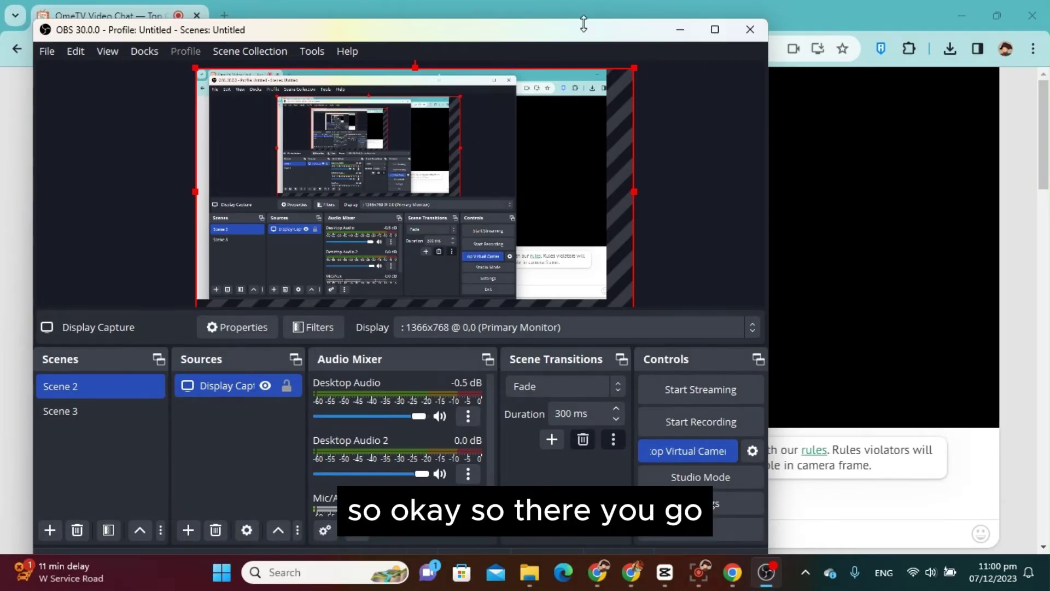
{"action": "left_click_drag", "start_coordinate": [614, 30], "coordinate": [753, 29]}
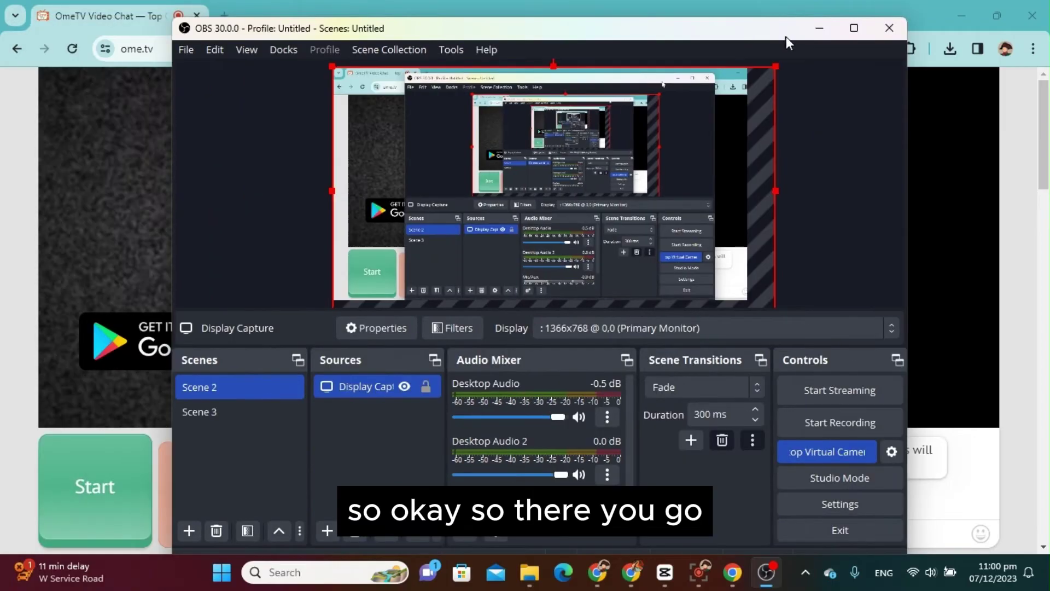
{"action": "left_click", "coordinate": [820, 28]}
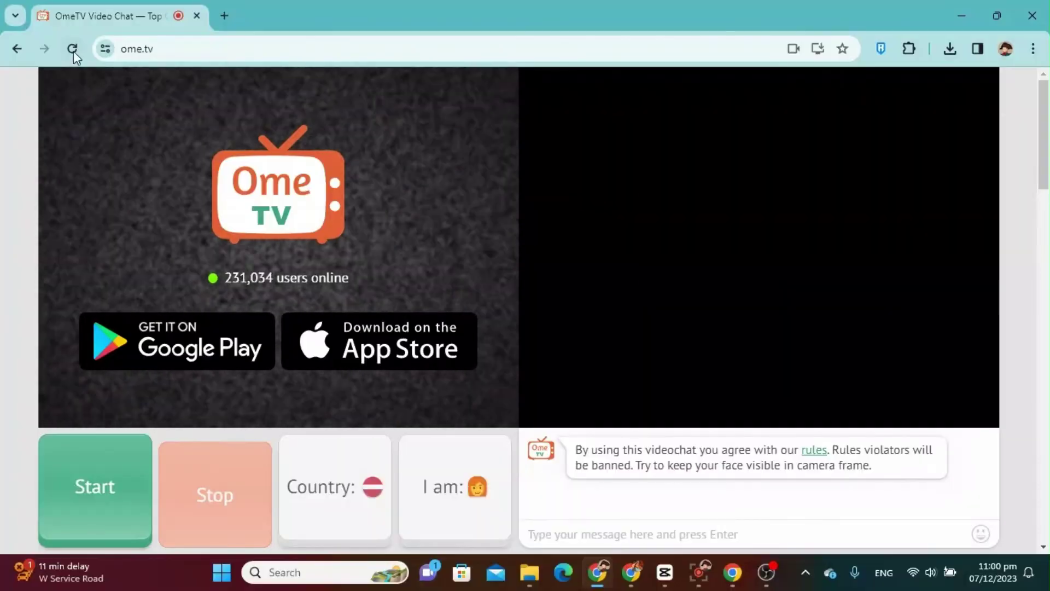
- Reload ome.tv so its camera panel picks up the OBS Virtual Camera
{"action": "left_click", "coordinate": [73, 51]}
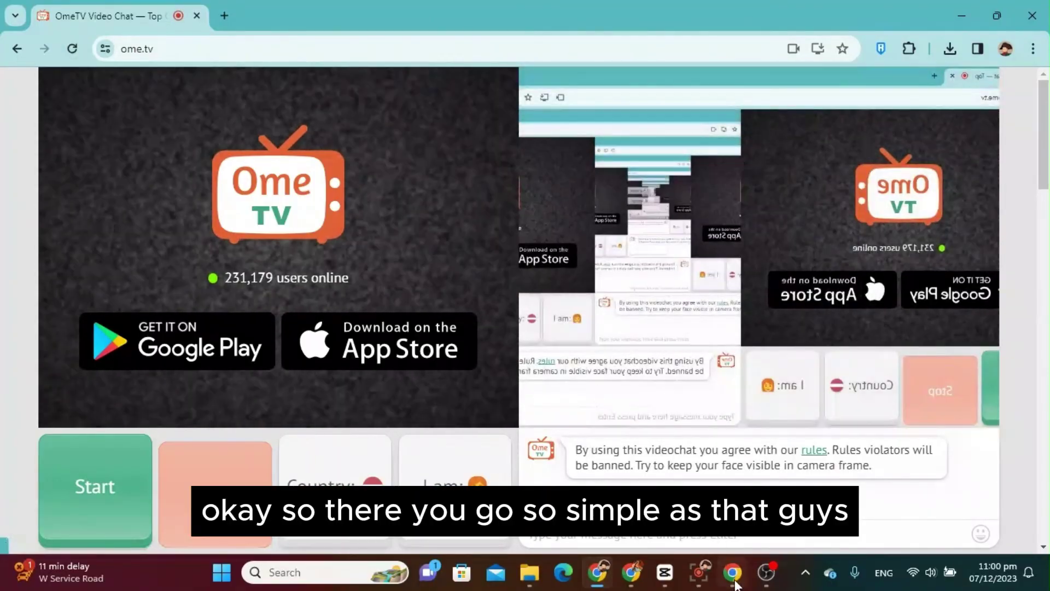
- Restore the OBS window from the taskbar and position it lower over OmeTV
{"action": "left_click", "coordinate": [766, 572]}
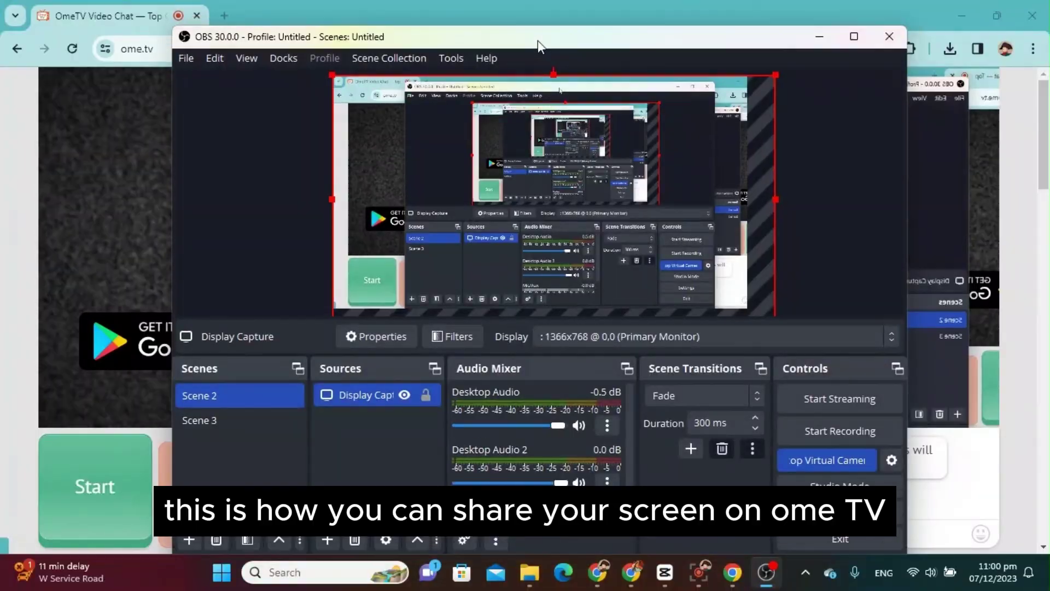
{"action": "left_click_drag", "start_coordinate": [537, 41], "coordinate": [522, 97]}
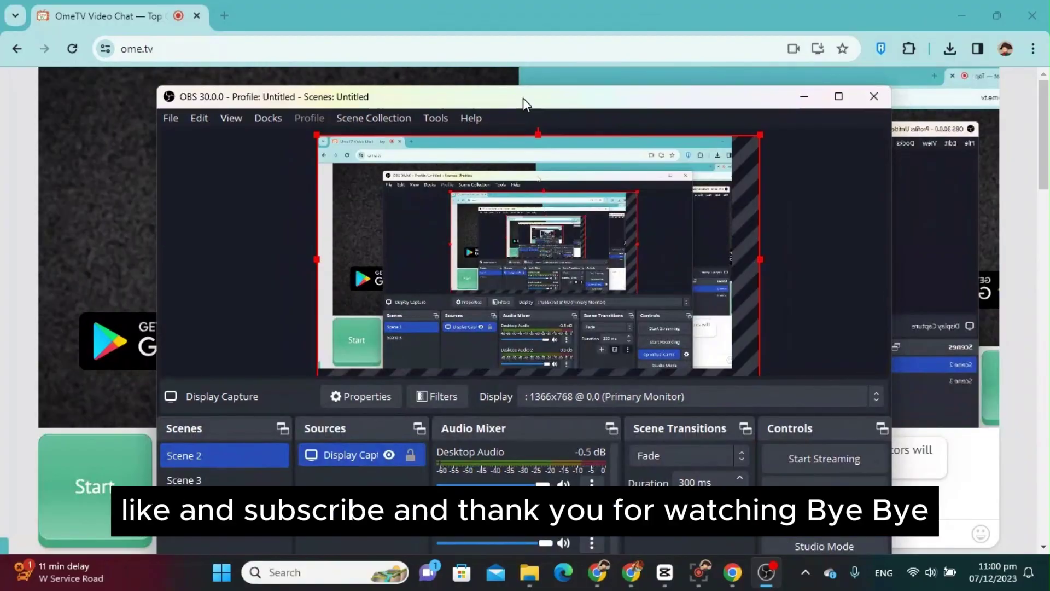